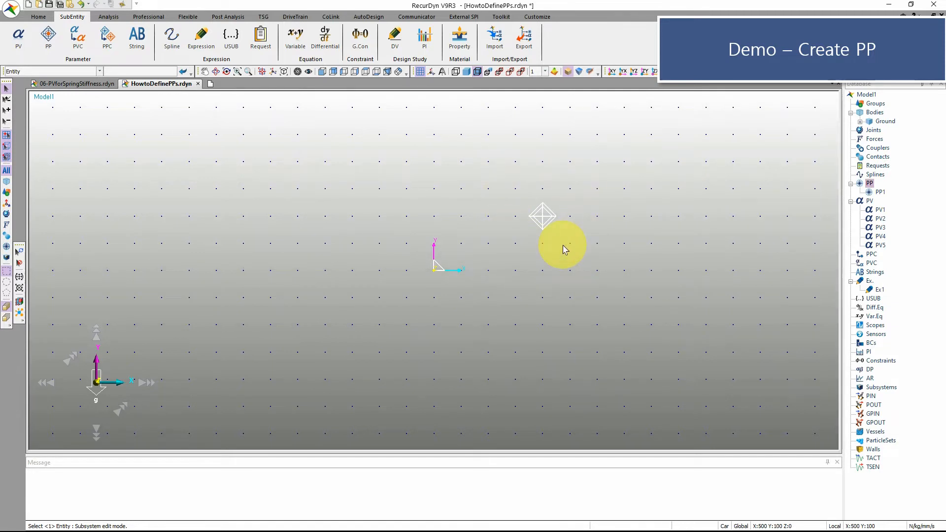
Add a second parametric point, PP2, at 500,300 and confirm the parametric point list
click(47, 38)
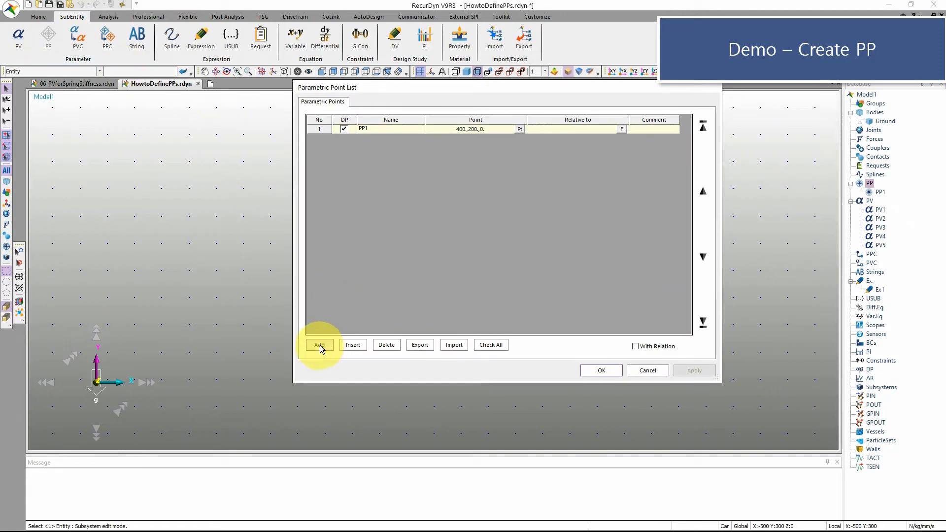
click(320, 346)
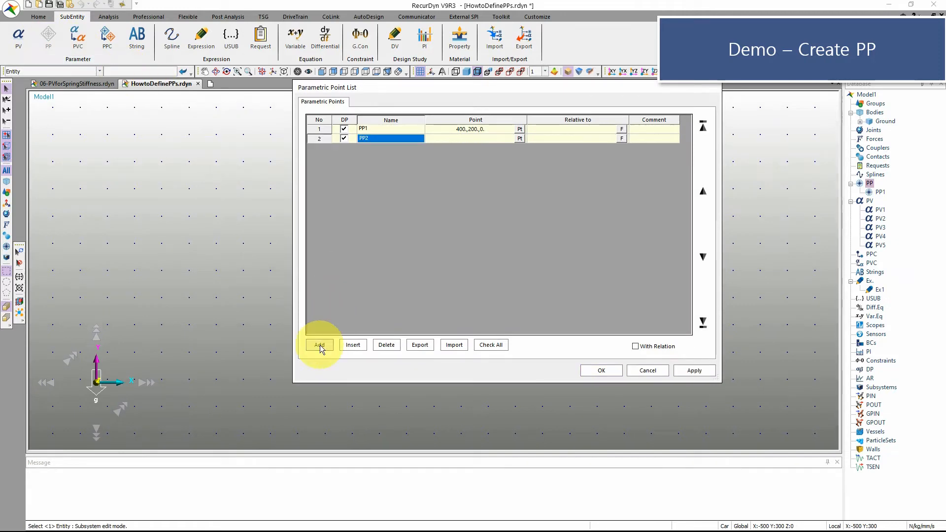
click(520, 138)
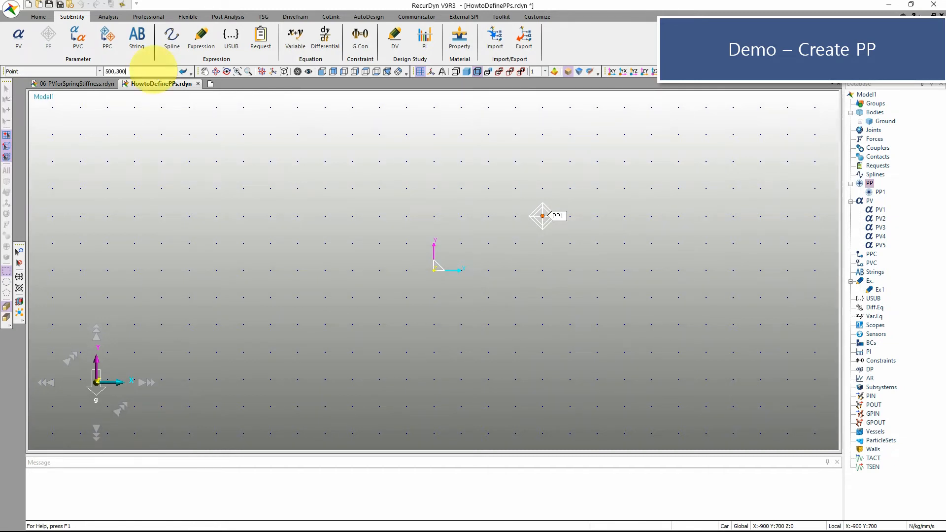
text(500,300)
key(Return)
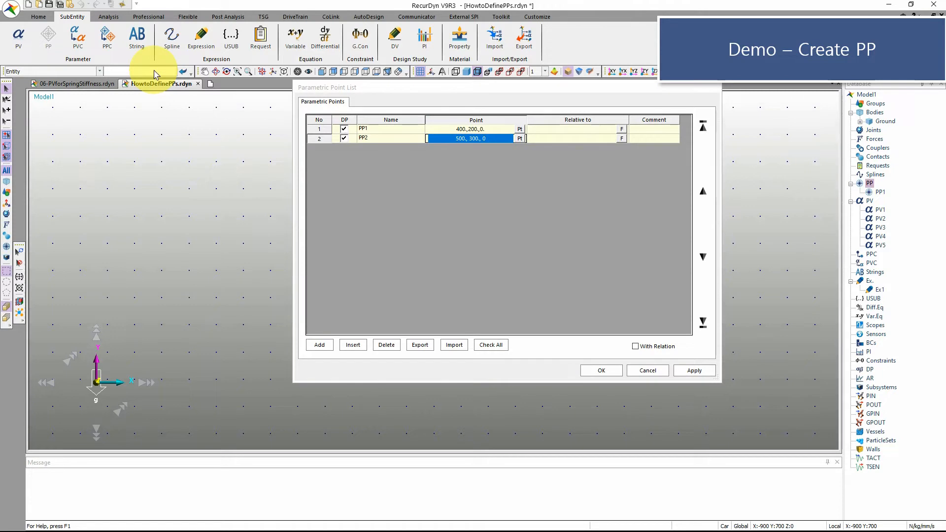
click(611, 370)
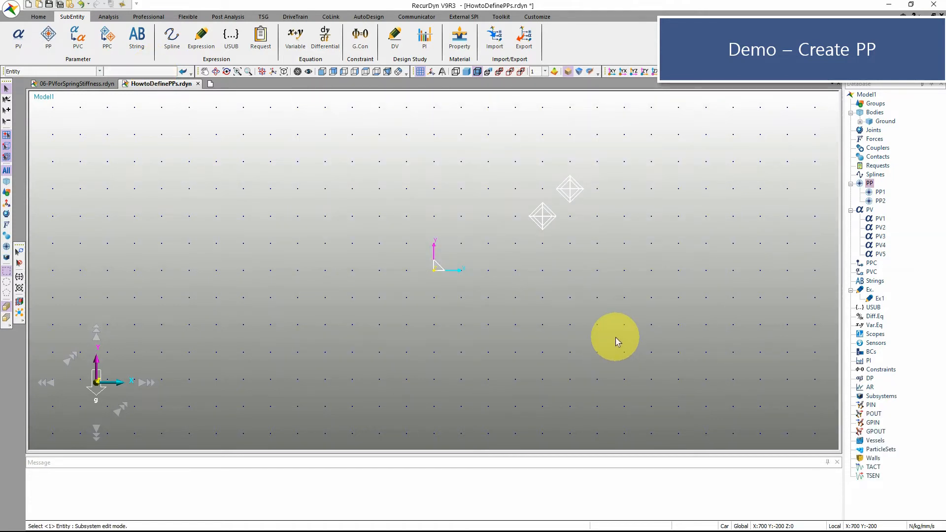
Add parametric point PP3 with coordinates -500,0,0 and confirm the parametric point list
click(51, 35)
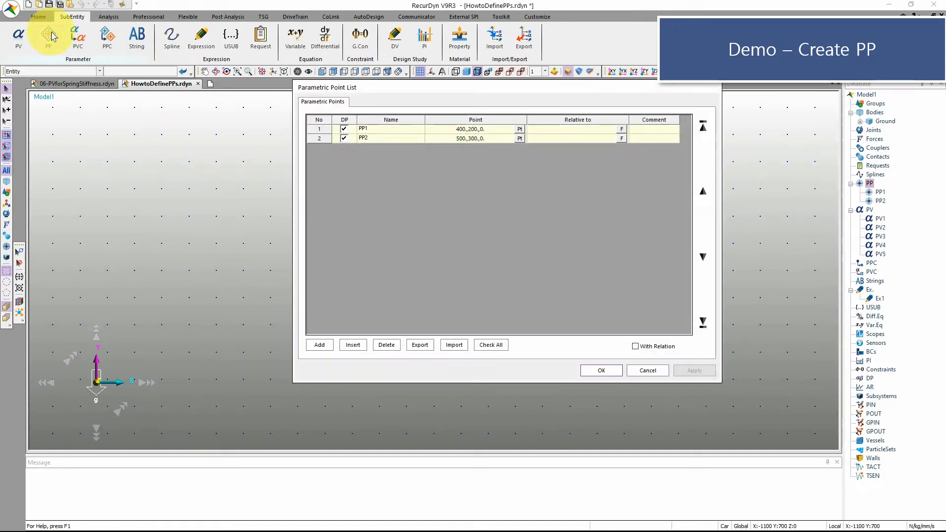
click(323, 348)
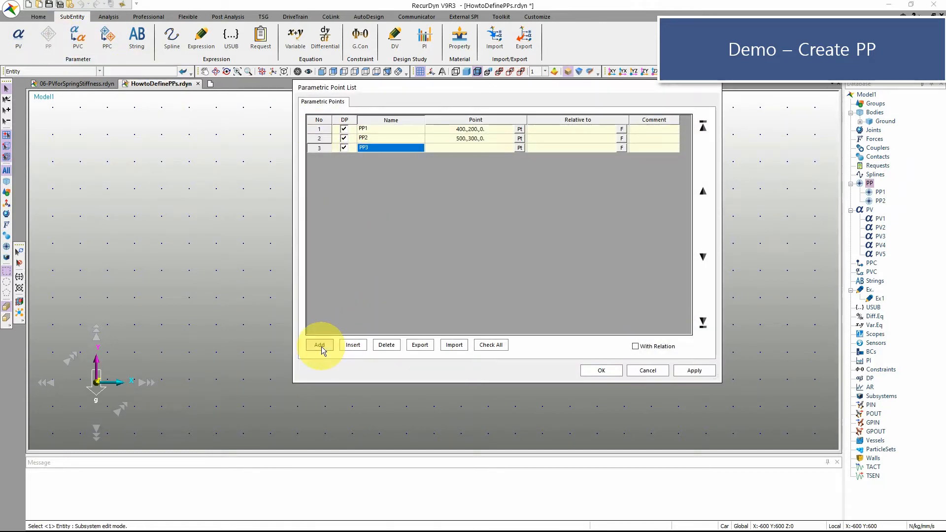
click(466, 147)
text(-)
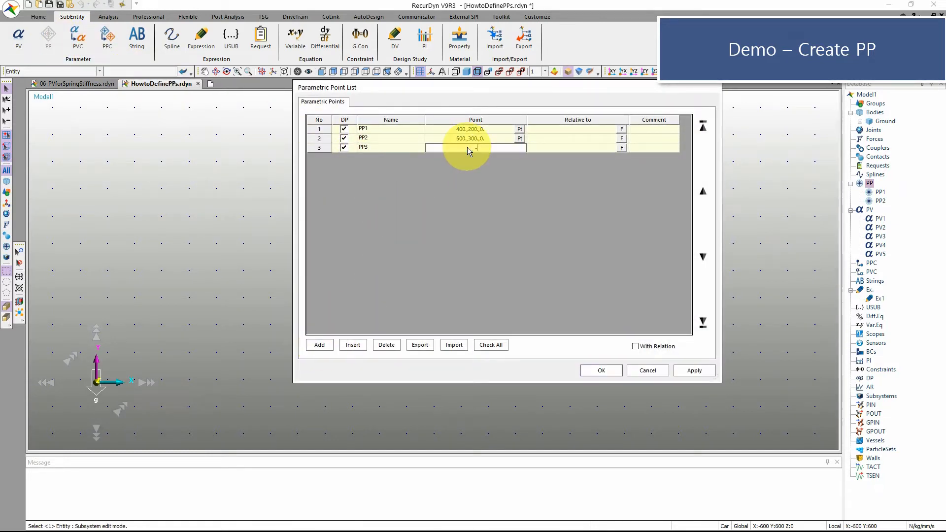
text(500.0,0)
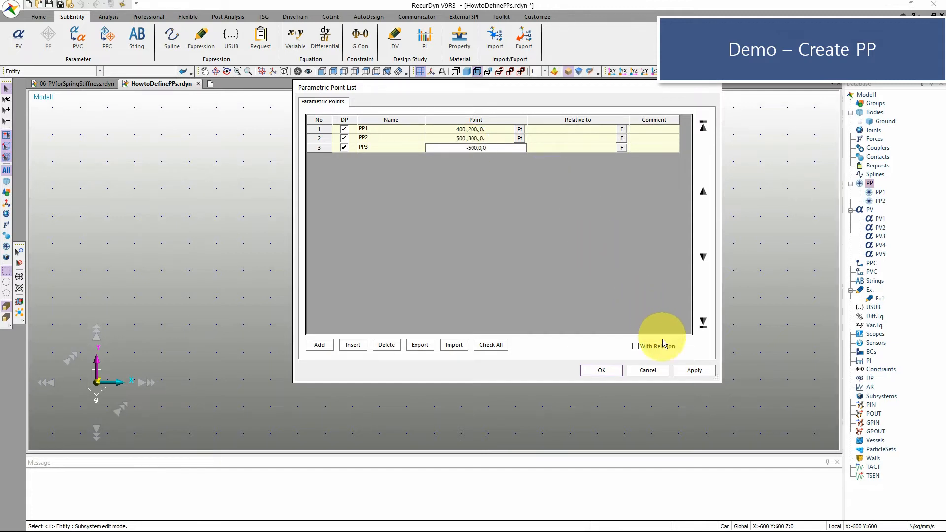
click(609, 371)
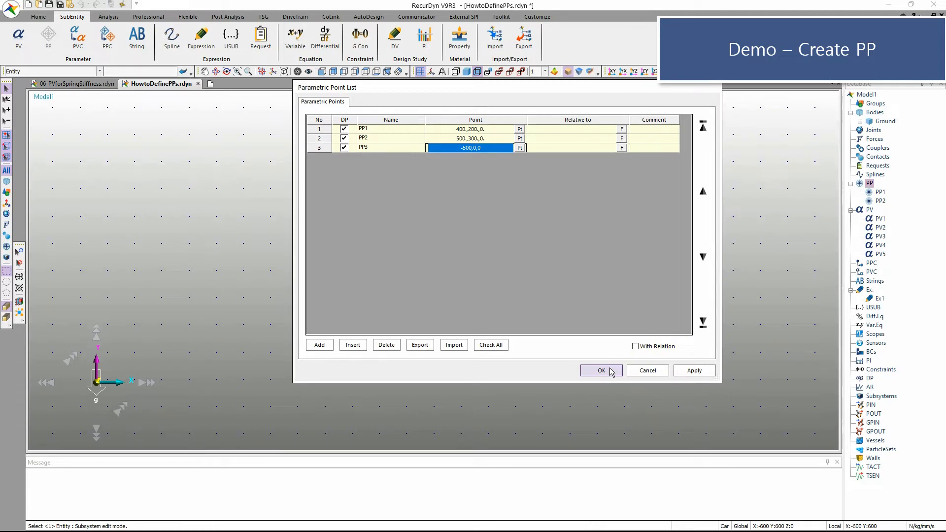
click(610, 371)
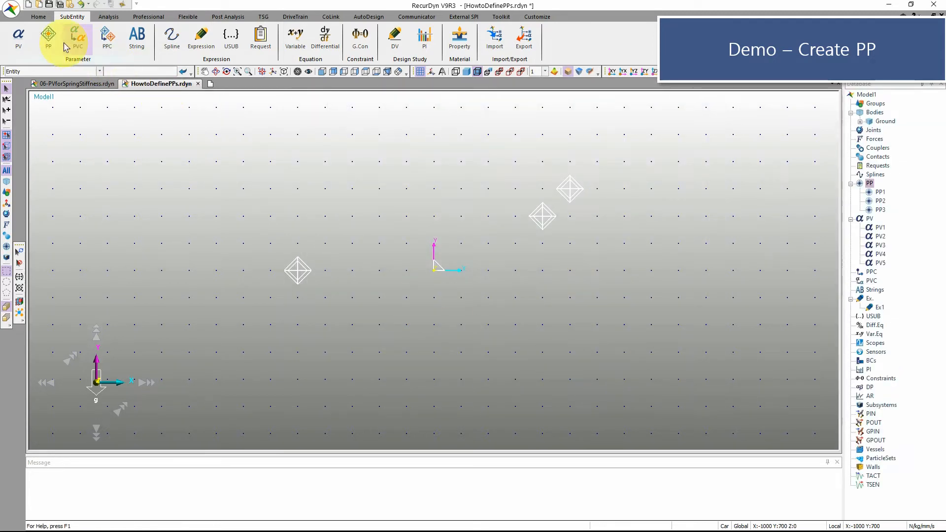
Add parametric point PP4 with only an X value of -200 and apply it, keeping the point list open
click(48, 35)
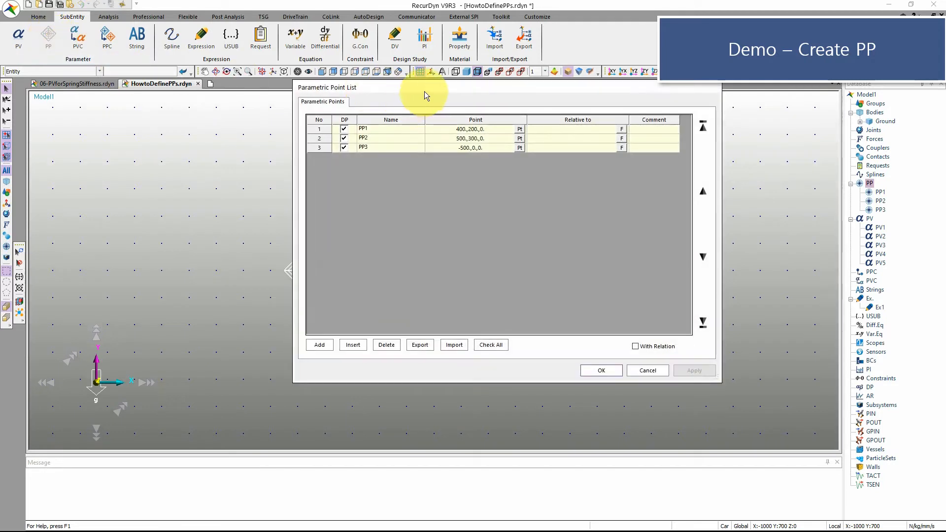
mouse_move(424, 90)
mouse_down()
mouse_move(508, 112)
mouse_move(598, 176)
mouse_up()
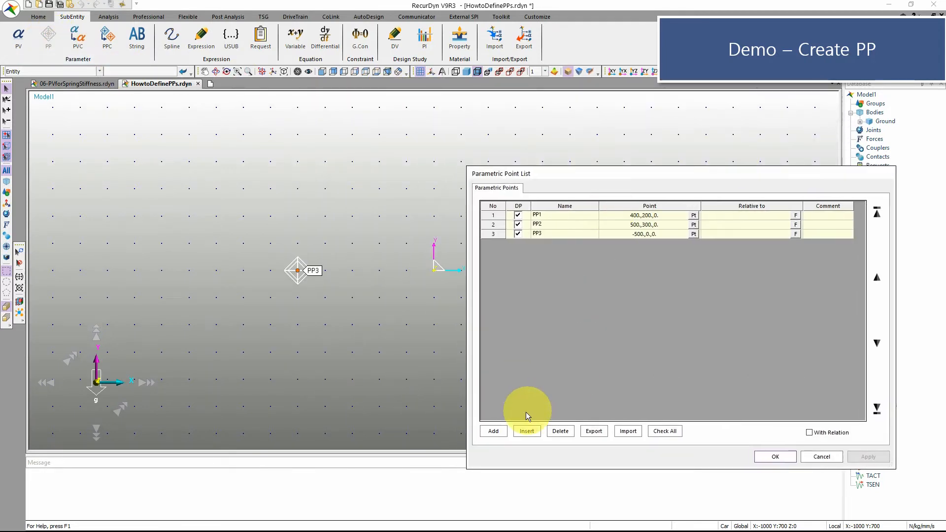
click(494, 430)
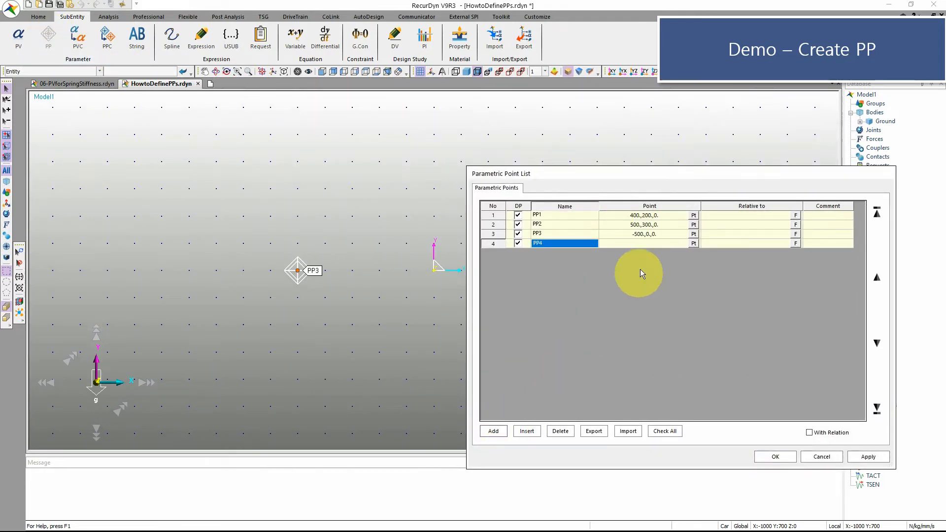
click(643, 244)
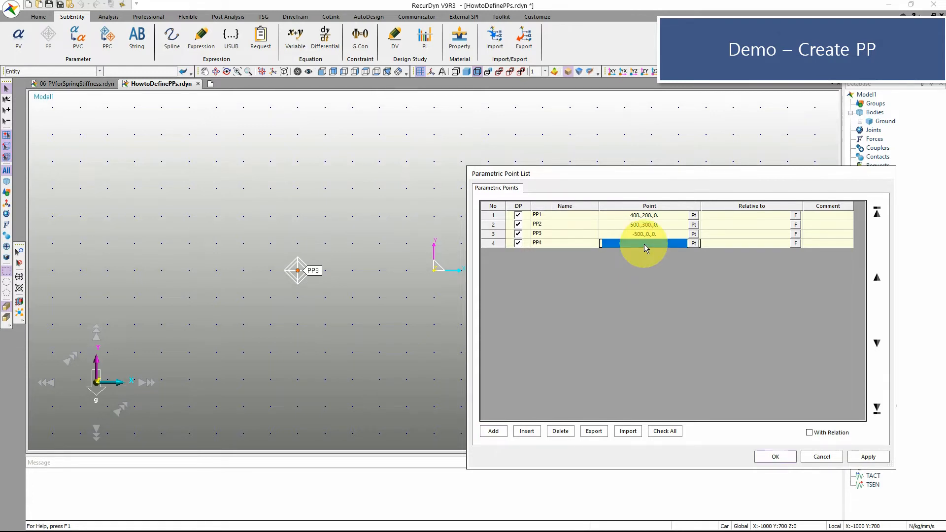
click(643, 243)
text(-200)
key(Return)
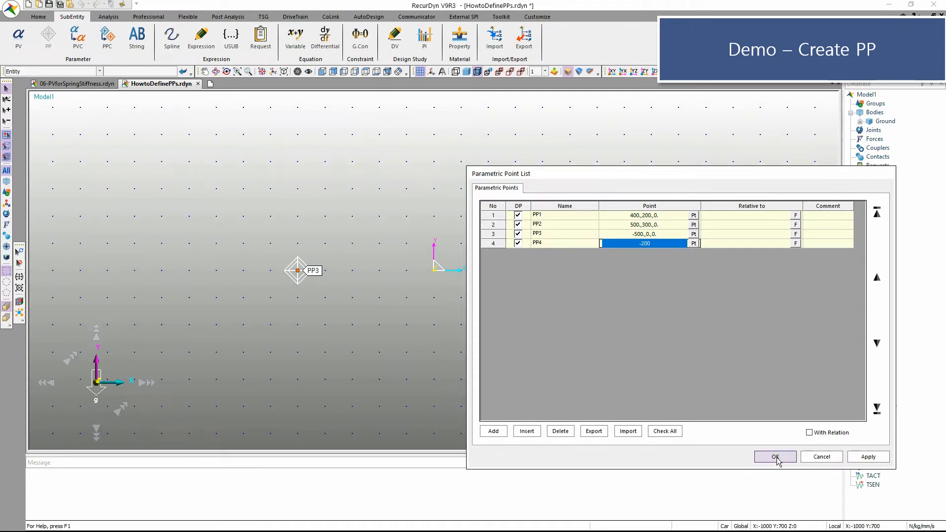
click(860, 457)
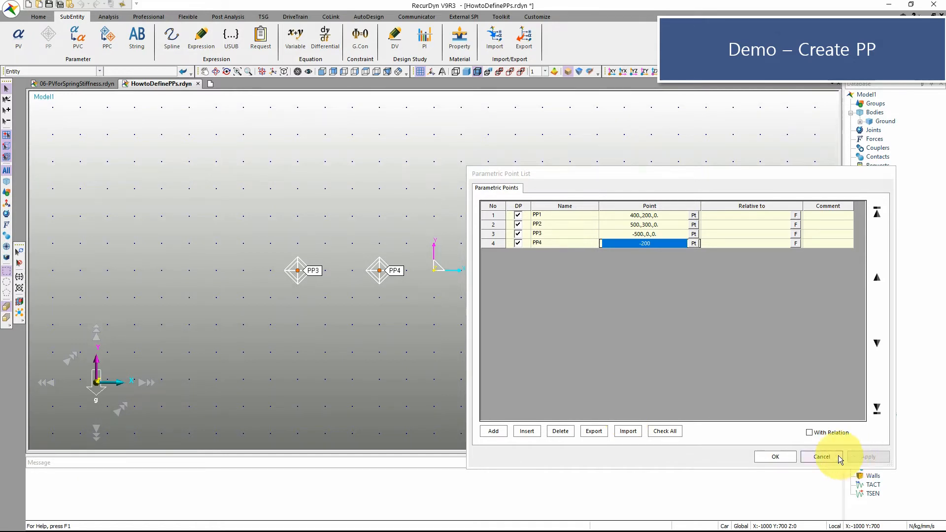
Add parametric point PP5 with coordinates -100,-500 and confirm the parametric point list
click(493, 431)
click(635, 251)
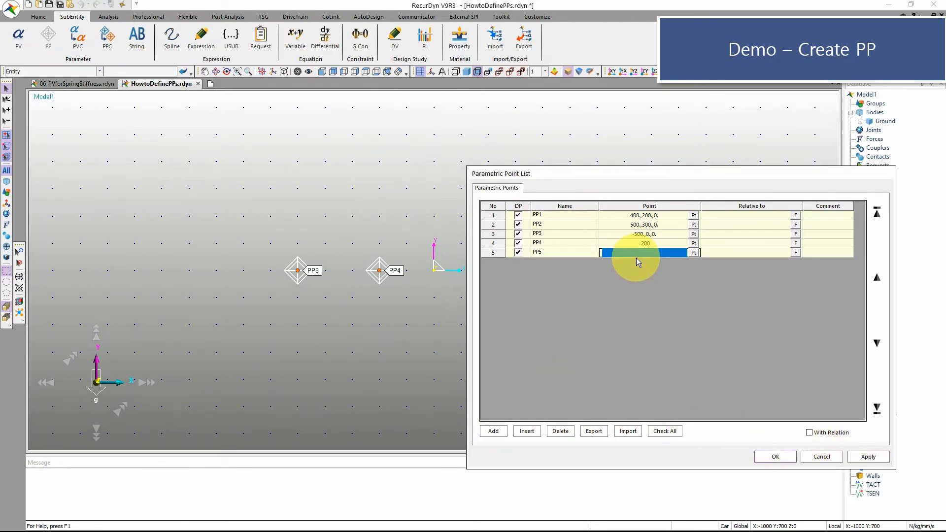
text(-)
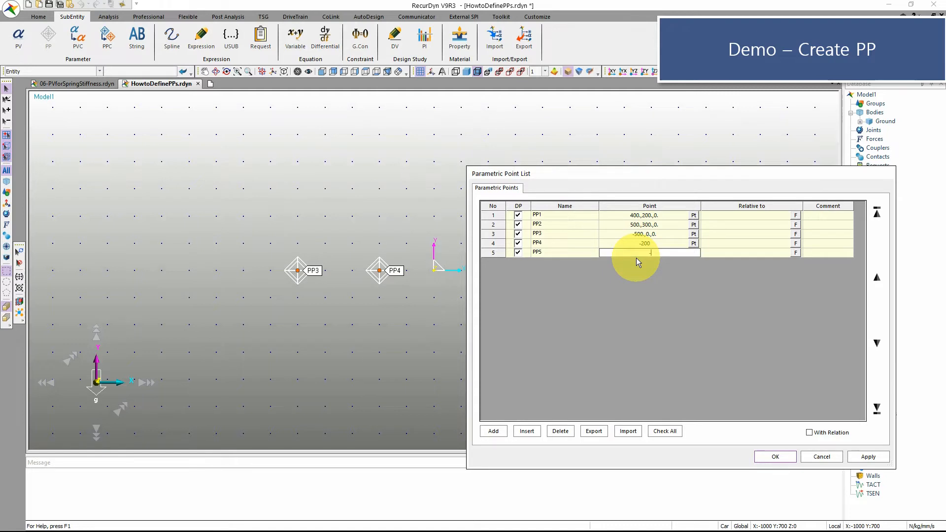
text(100,-500)
click(776, 457)
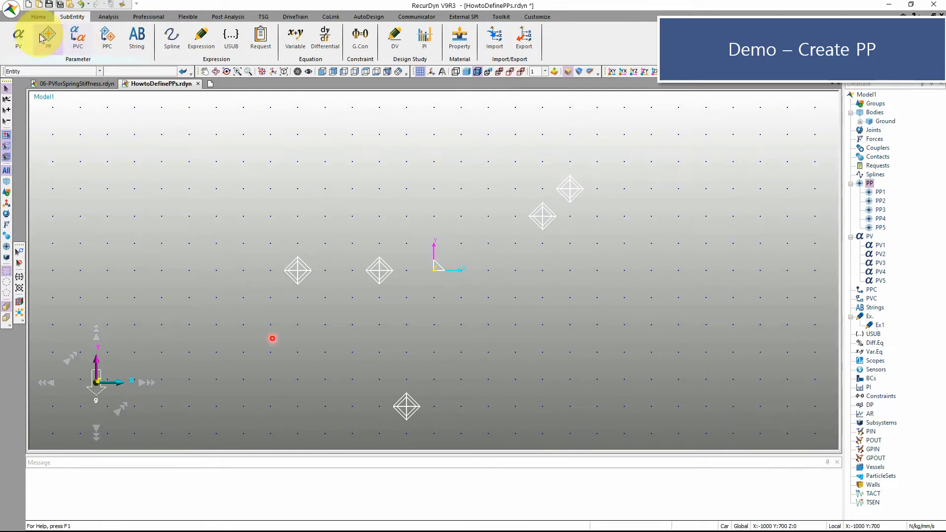
Reopen the parametric point list and check the coordinates stored for PP5
click(48, 35)
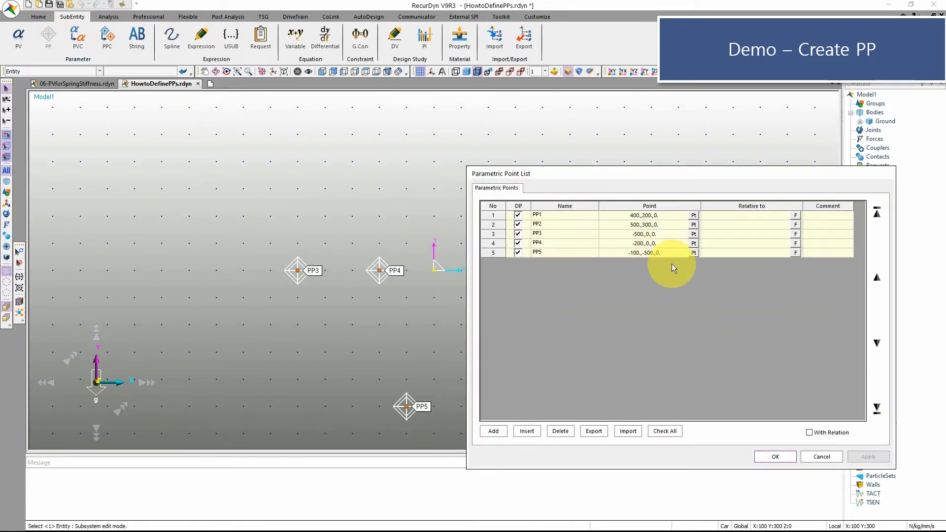
double_click(664, 255)
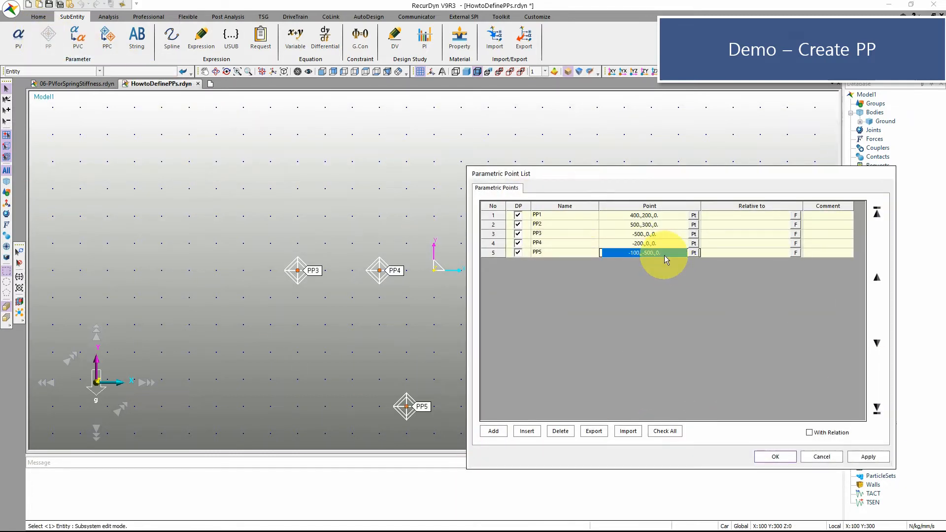
click(858, 456)
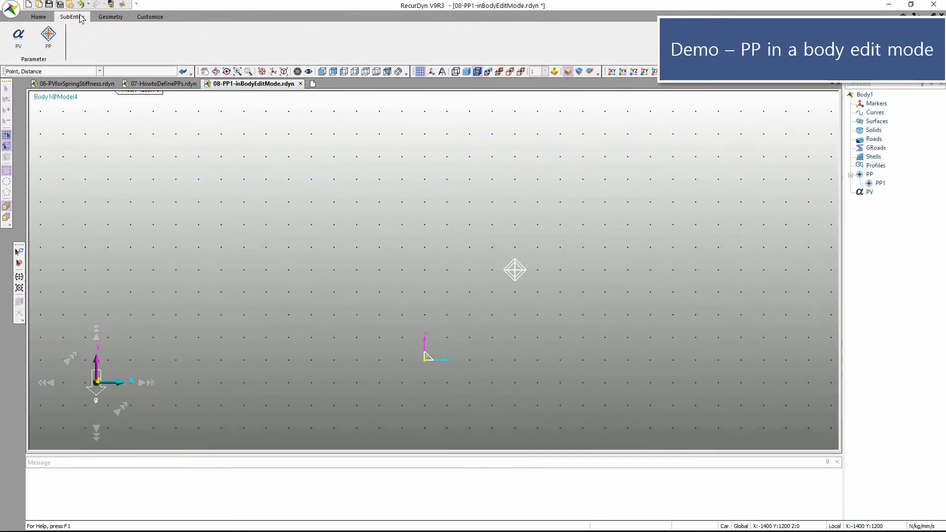
Check PP1's coordinates in the body's parametric point list and its location in the model, then close the list without changes
click(48, 35)
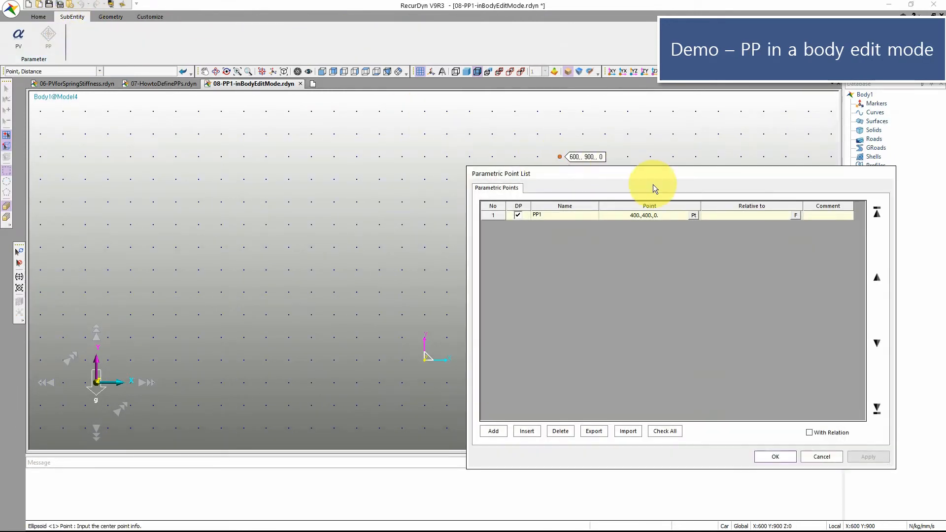
drag(649, 176, 242, 213)
click(541, 281)
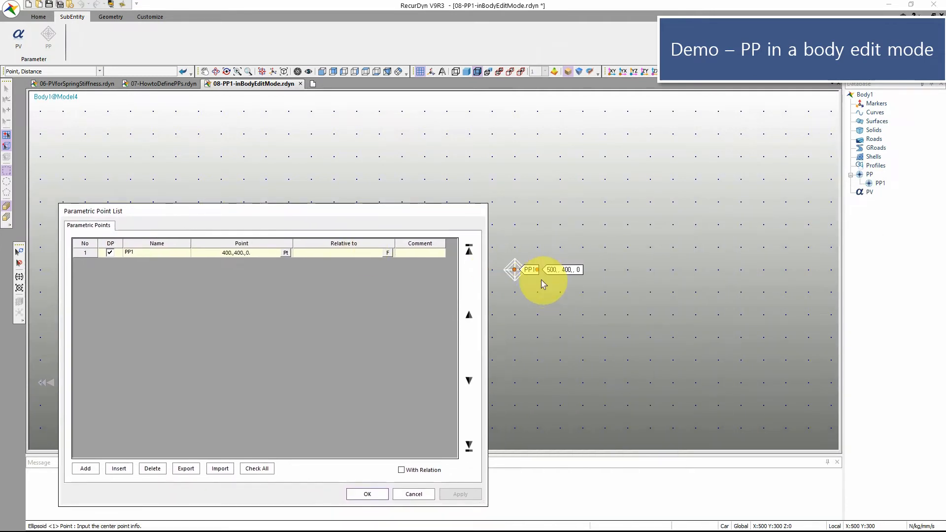
click(401, 492)
Create an ellipsoid in Body1 centred on parametric point PP1, with a radius of about 224 mm
click(110, 16)
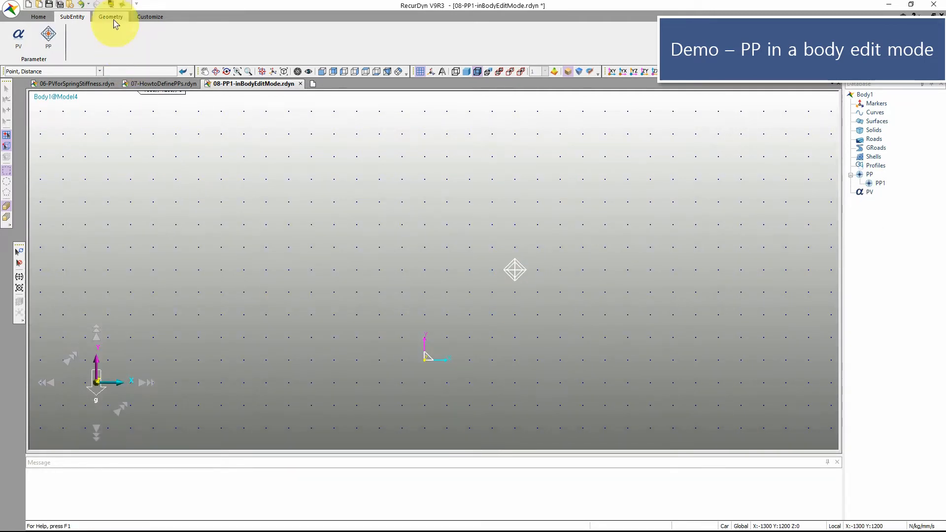
click(54, 38)
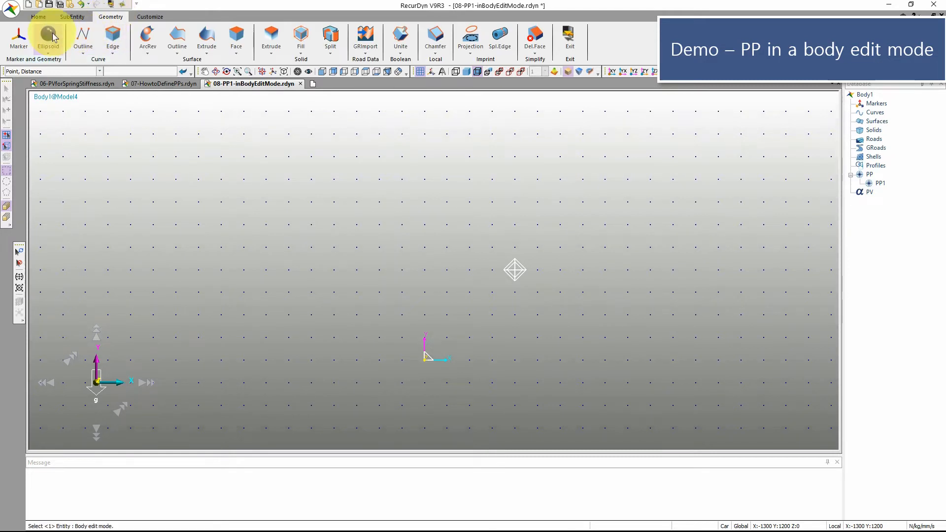
click(115, 70)
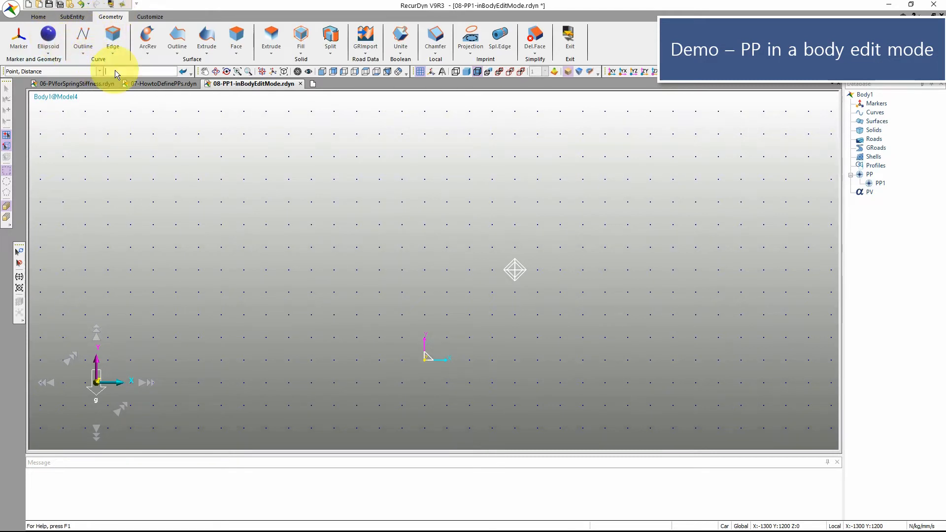
text(PP1)
key(Return)
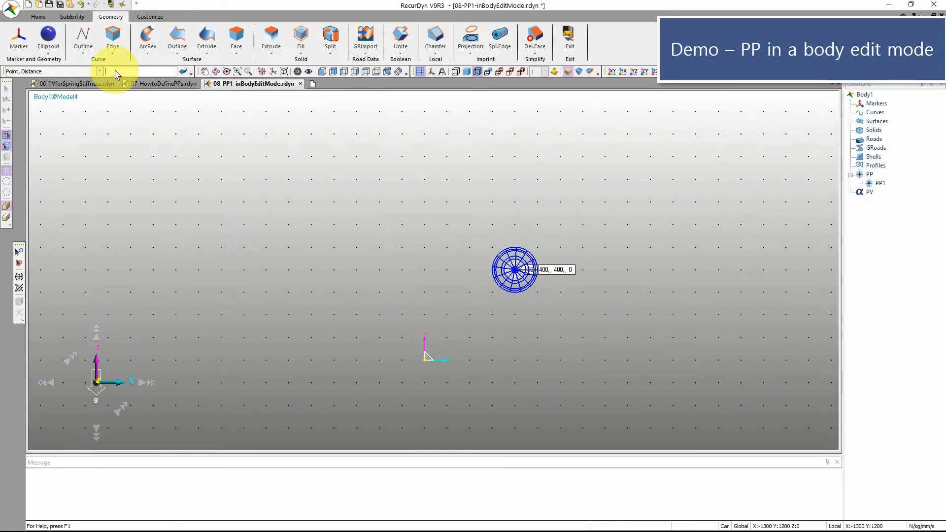
click(483, 229)
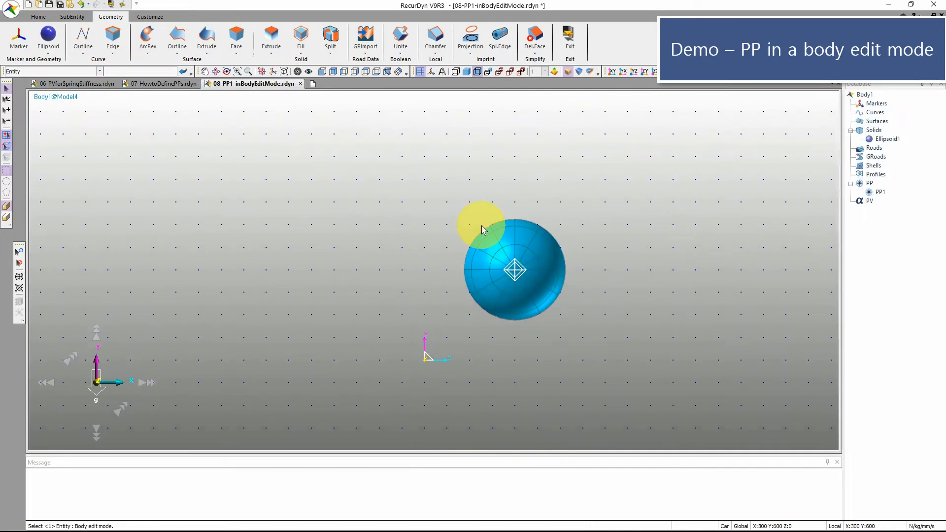
Examine the new ellipsoid's radius and origin definition in its properties, then close them without changes
click(486, 236)
right_click(488, 238)
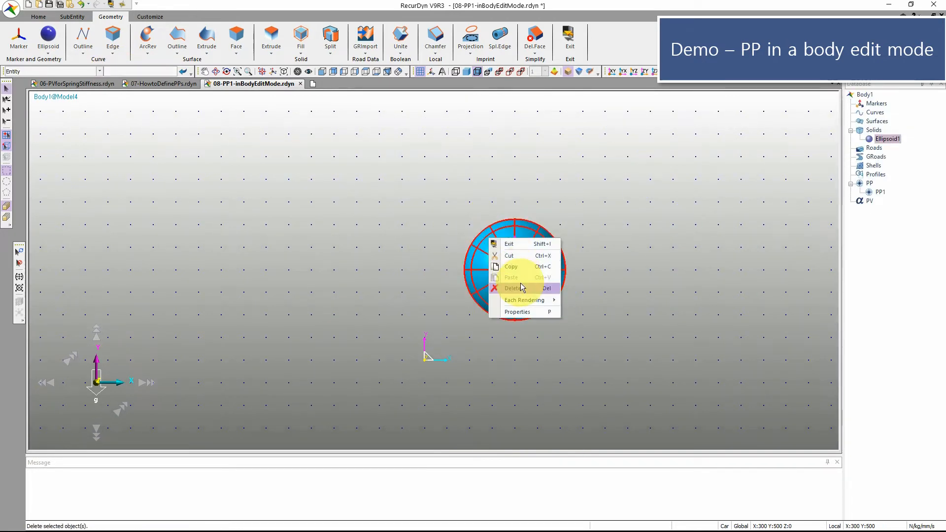
click(522, 312)
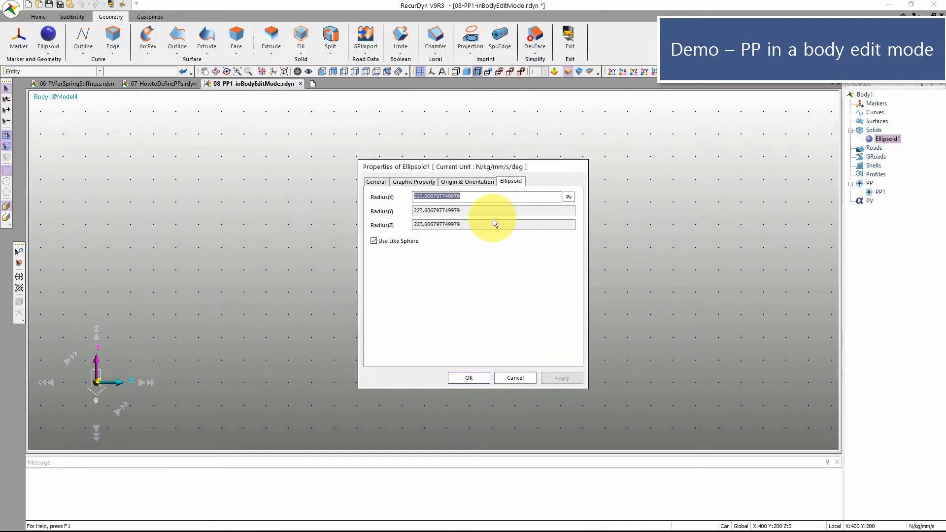
click(468, 182)
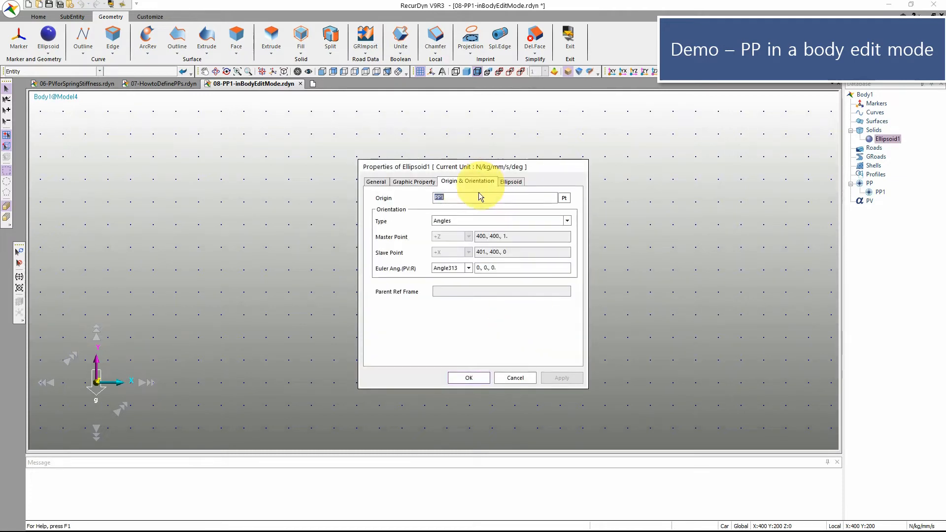
click(512, 377)
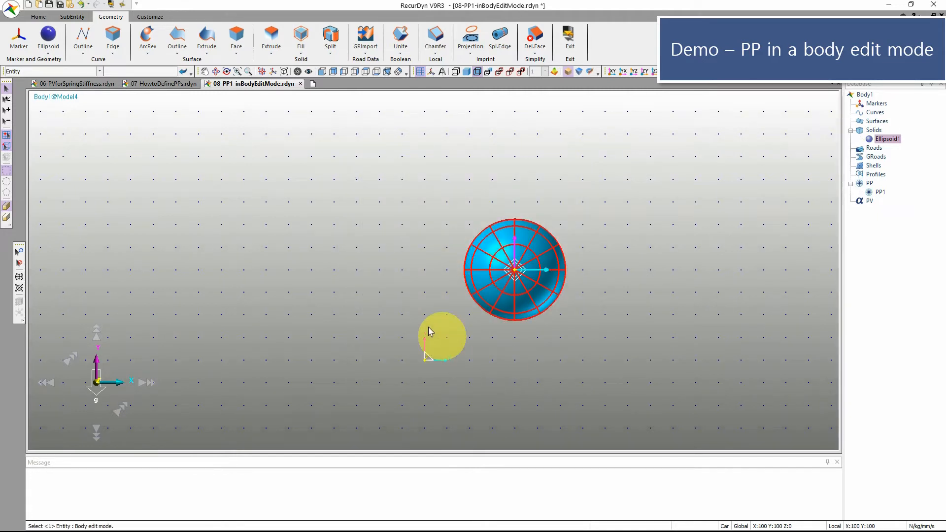
Change the coordinates of PP1 in Body1's parametric point list to 800,200,0 and apply them to the model
click(72, 16)
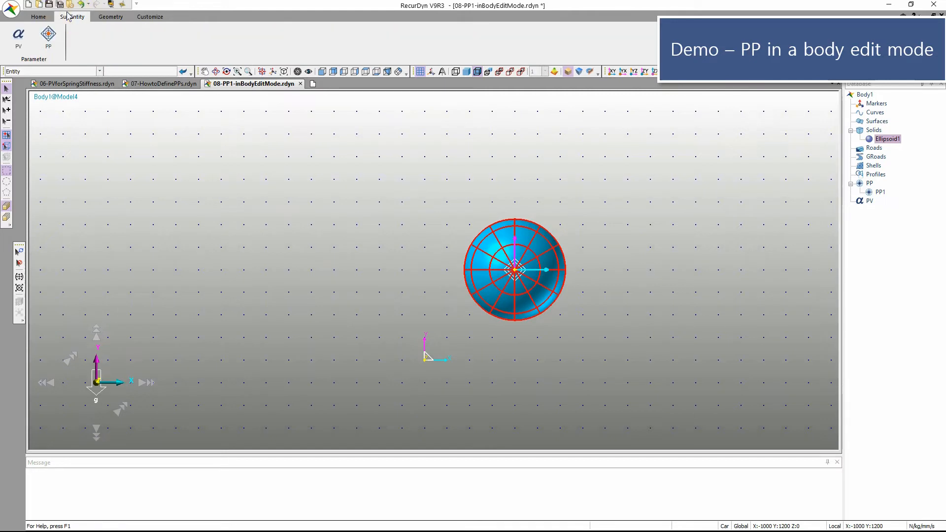
click(48, 34)
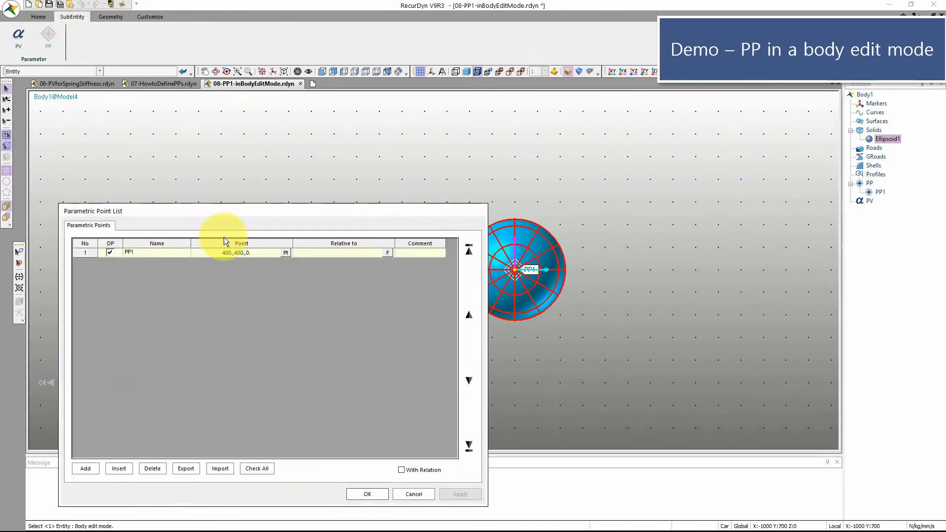
click(240, 254)
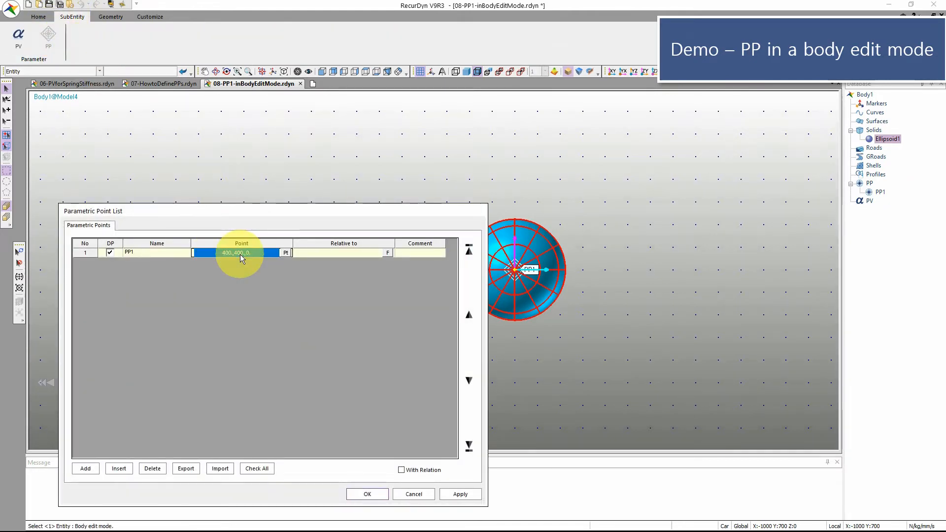
text(800,200,0)
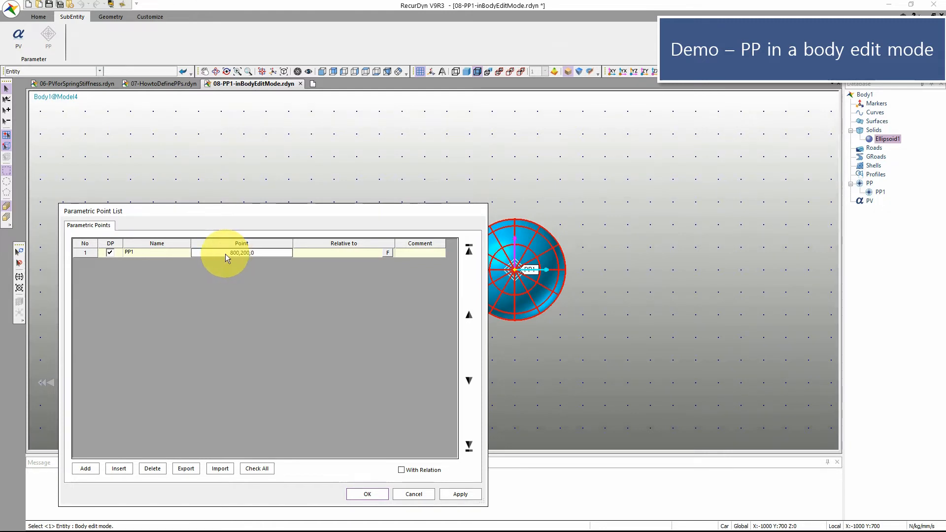
click(453, 490)
Set PP1's coordinates to 800,1000,0, apply the change and close the parametric point list
click(236, 254)
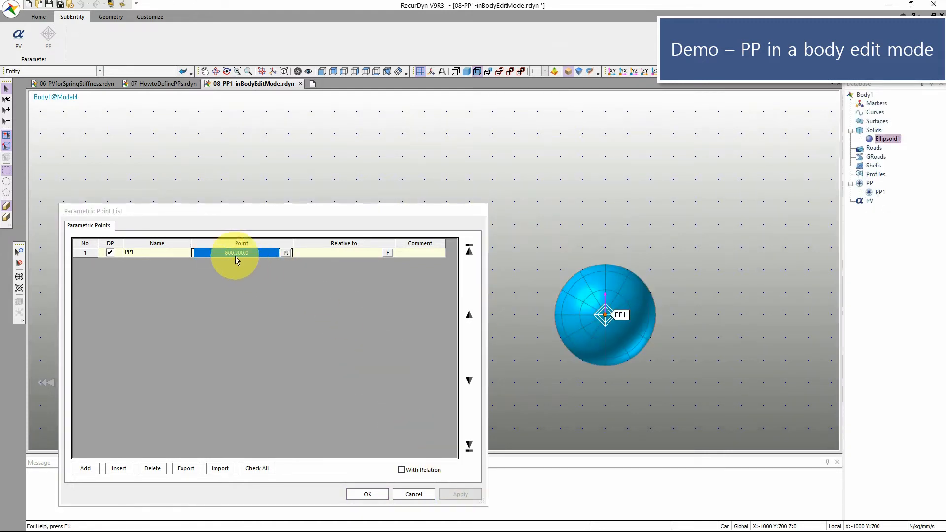
click(241, 252)
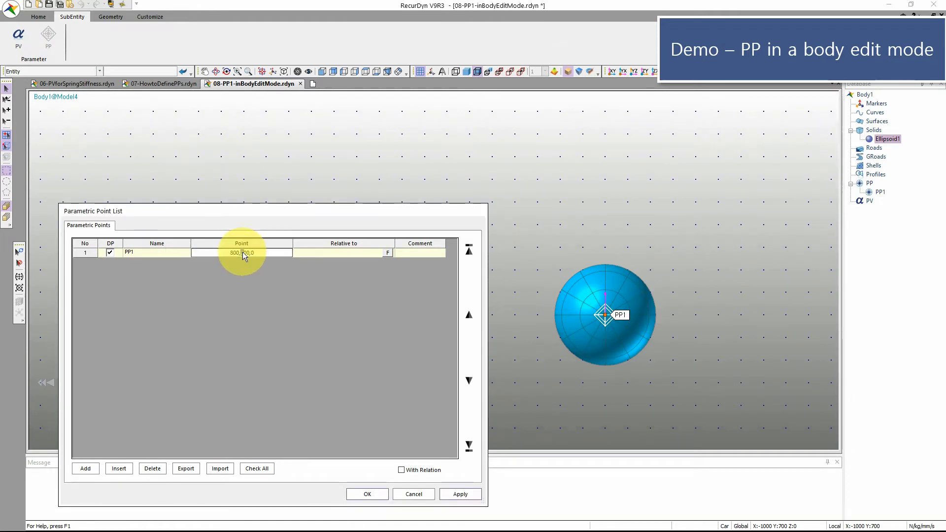
click(458, 492)
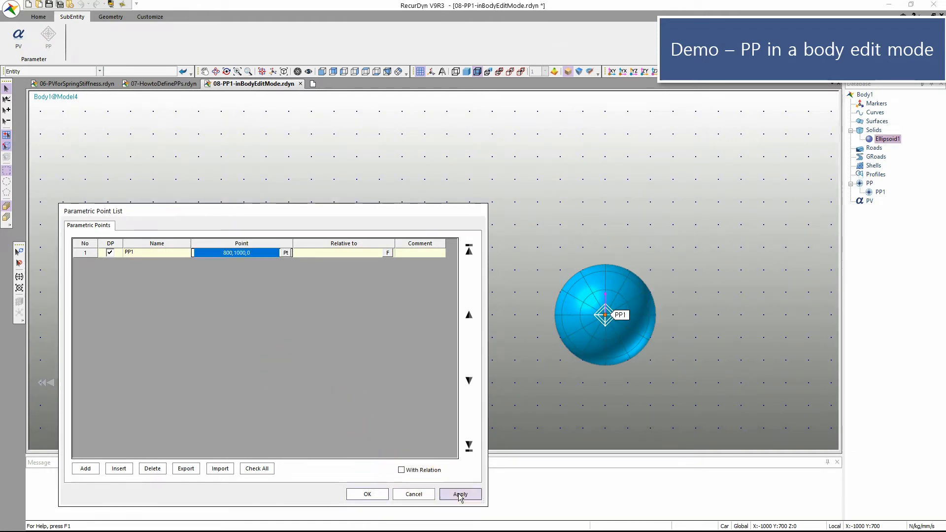
click(422, 493)
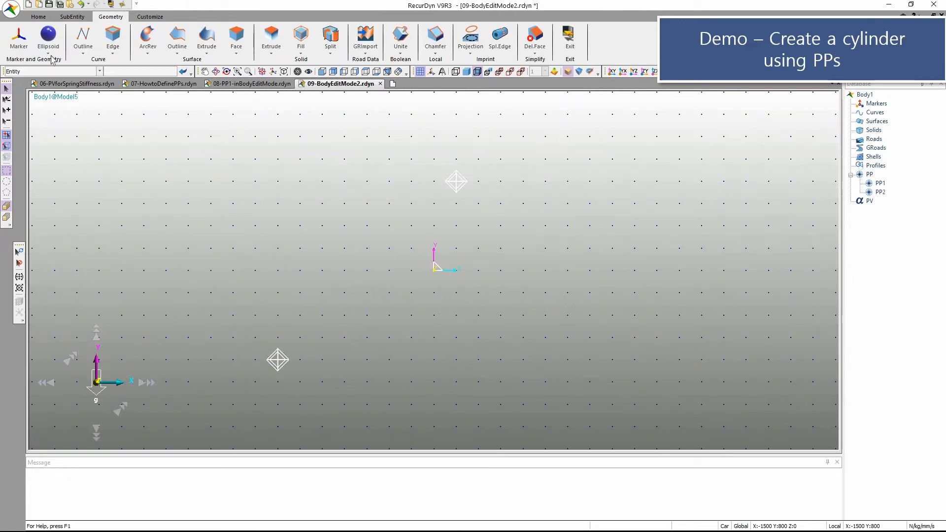
Create a cylinder in Body1 of 09-BodyEditMode2 with the Point, Point method, running from parametric point PP1 to PP2
click(48, 44)
click(55, 73)
click(55, 71)
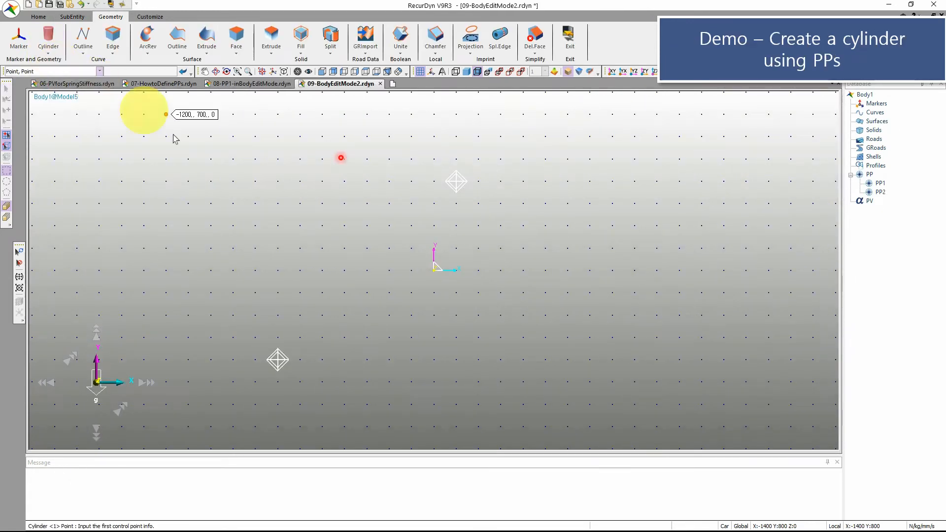
click(275, 368)
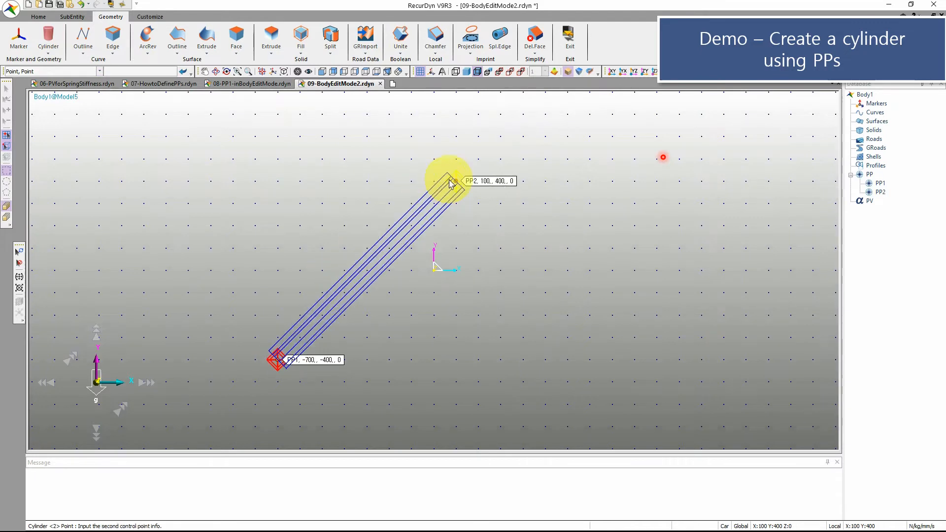
click(454, 181)
Examine the first point, second point and radius in the new cylinder's properties, then close them without changes
click(427, 206)
right_click(427, 206)
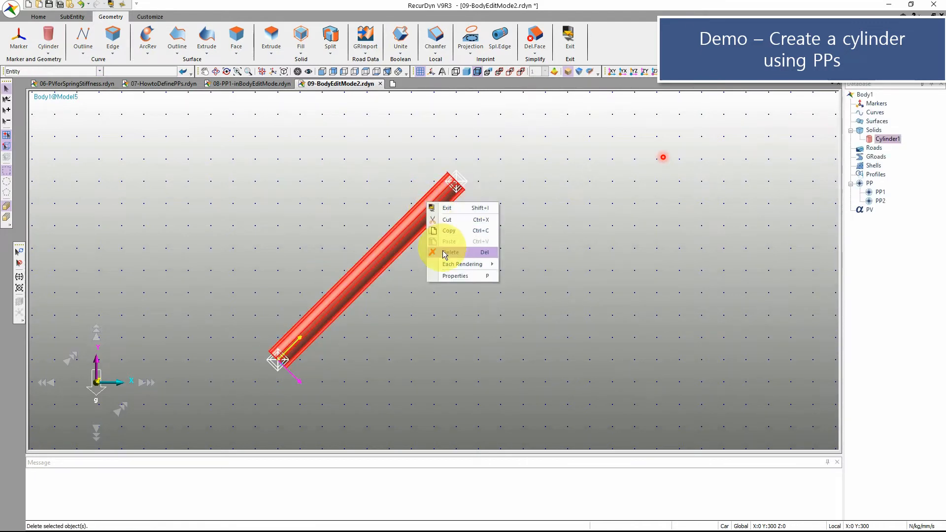
click(444, 274)
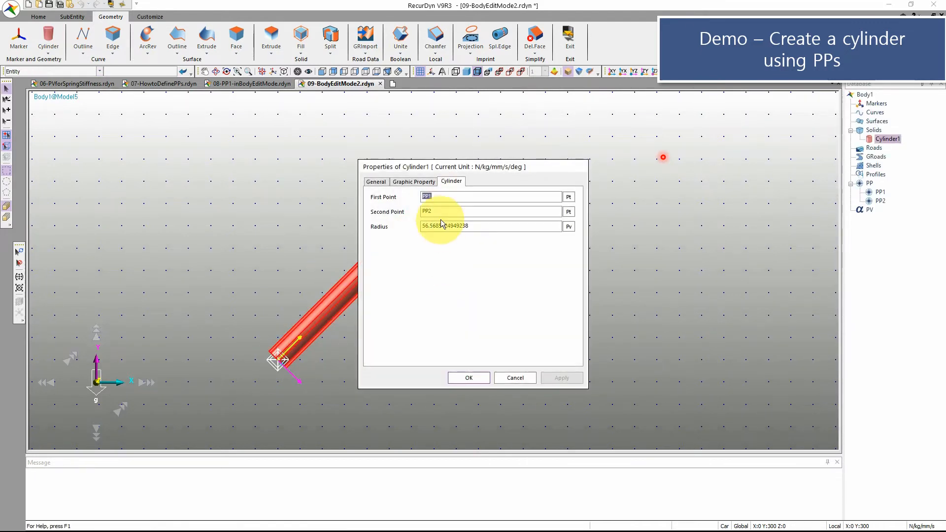
click(513, 379)
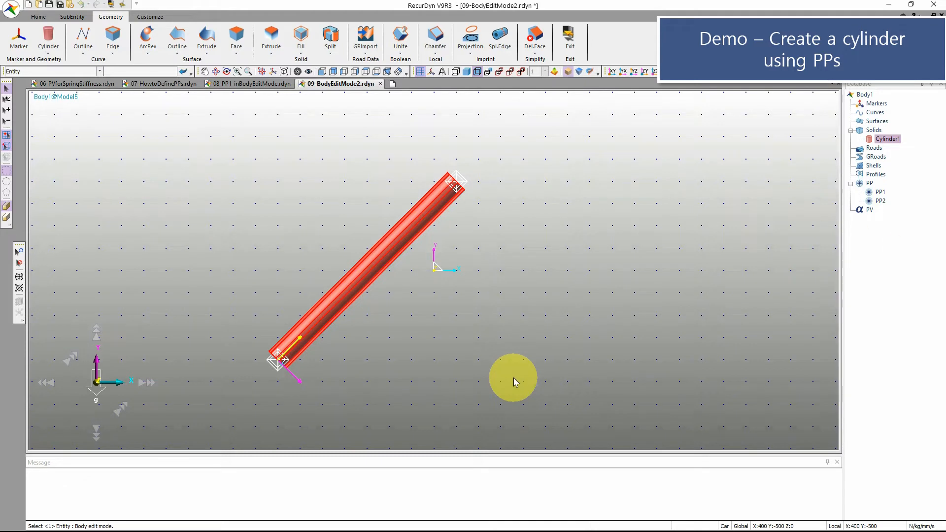
Create a second cylinder in Body1 from point 300, -300, 0 to point 900, 400, 0, without using parametric points
click(51, 37)
click(513, 345)
click(630, 192)
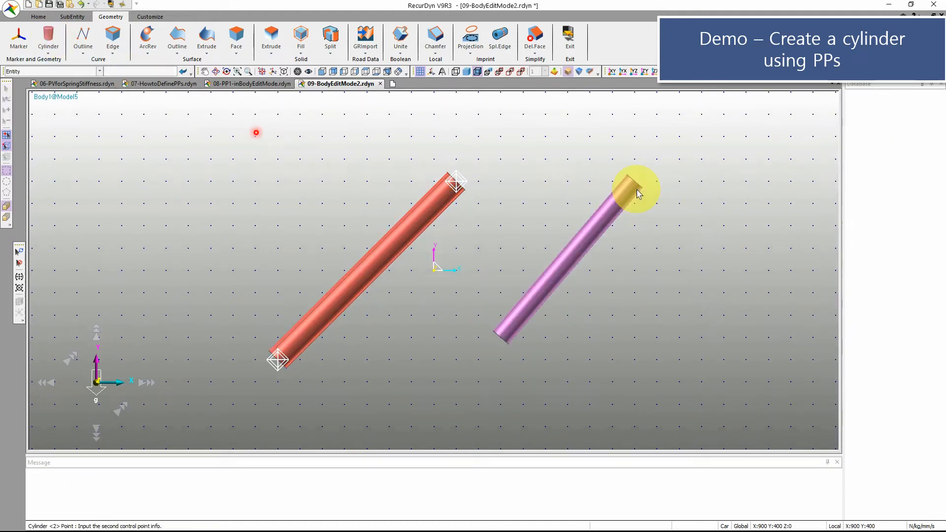
Redefine the second cylinder's second point as parametric point PP2 in its properties and confirm the change
right_click(611, 213)
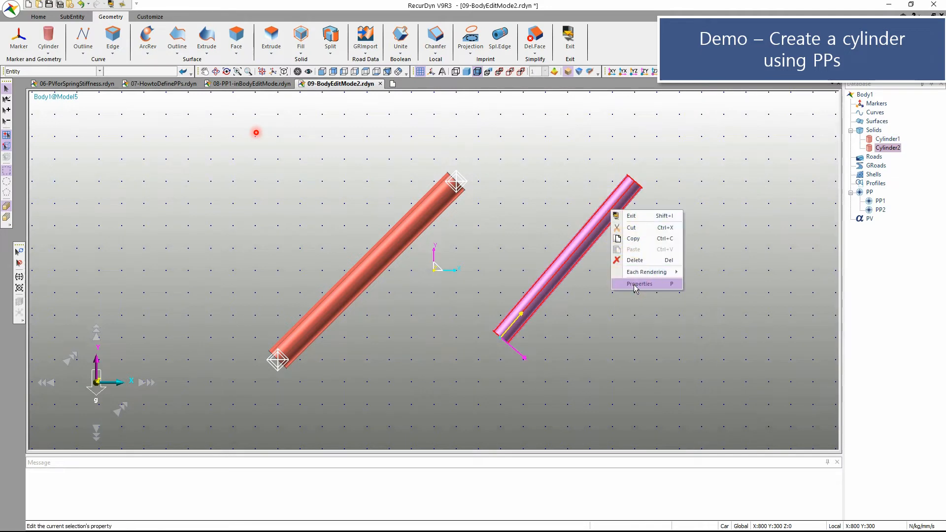
click(636, 308)
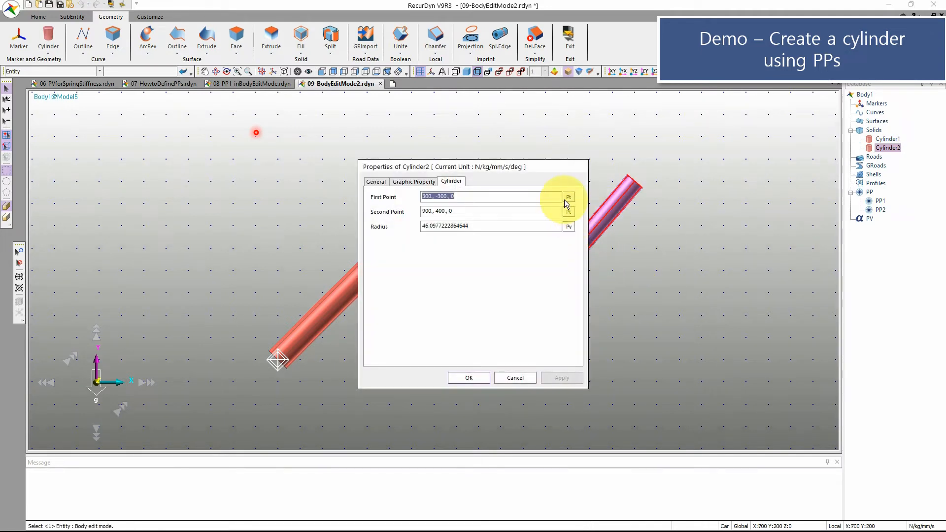
click(569, 211)
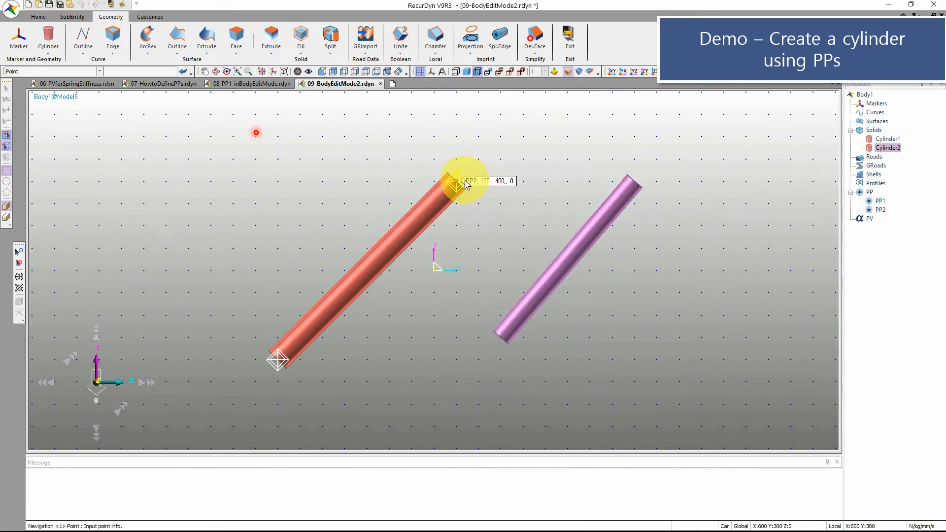
click(465, 183)
click(557, 377)
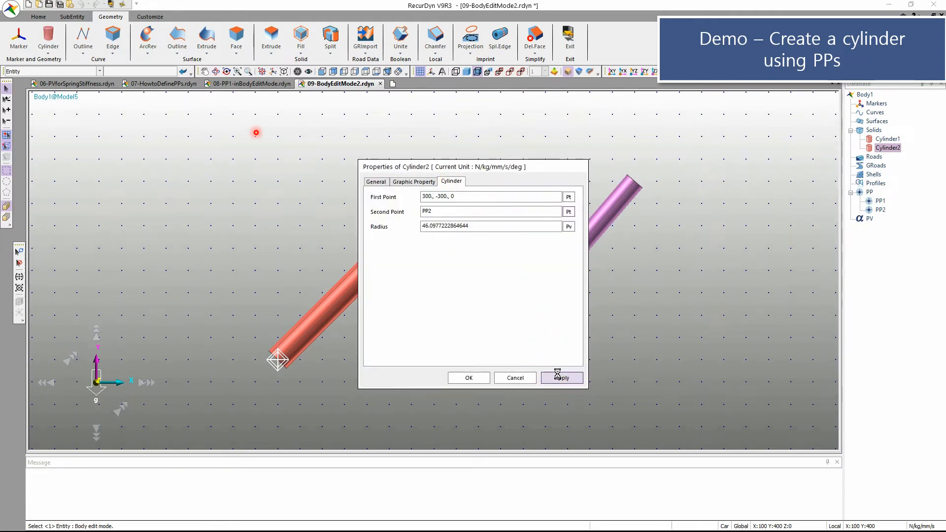
drag(523, 169, 768, 171)
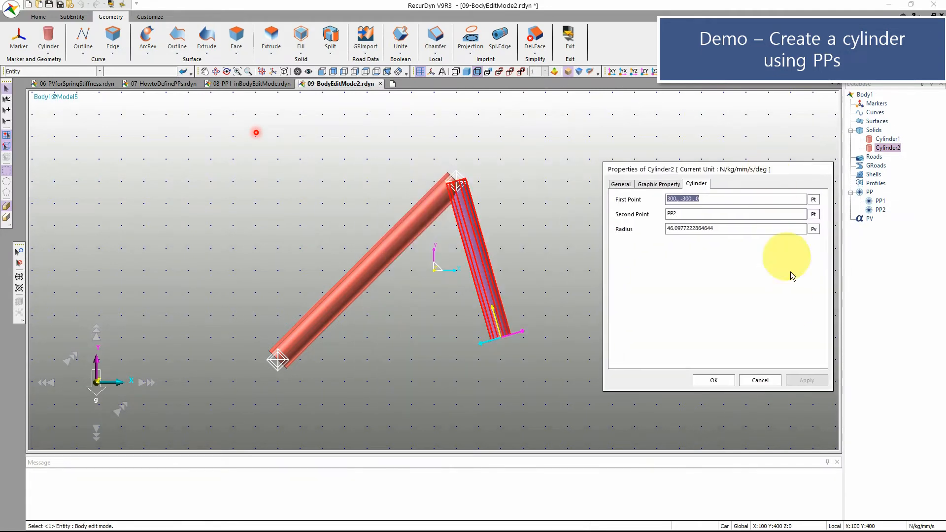
click(713, 379)
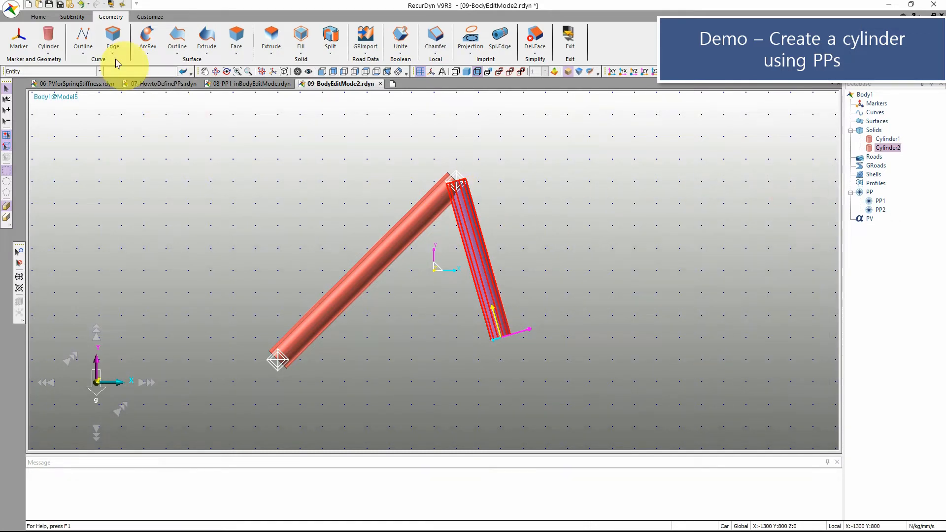
Relocate PP2 to -100, 600, 0 by picking the position in the model from the parametric point list, and apply it
click(72, 17)
click(48, 35)
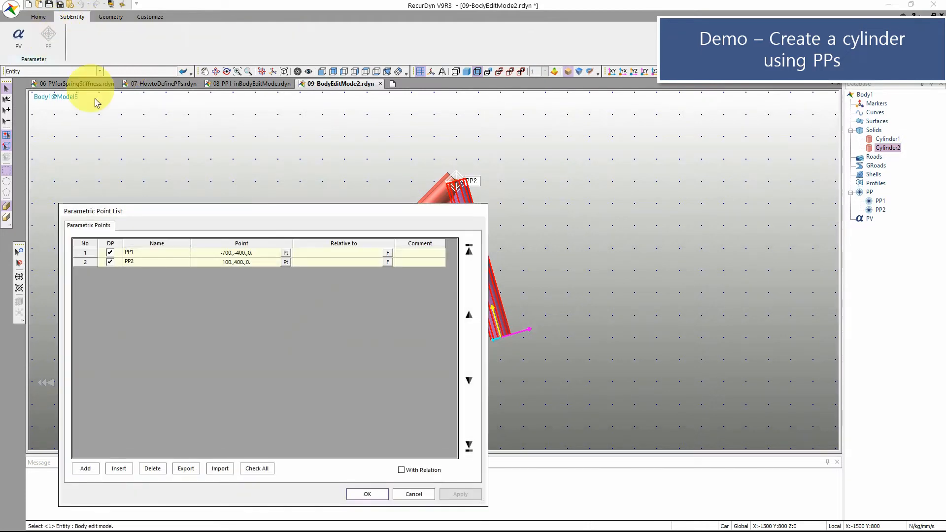
click(285, 262)
click(403, 145)
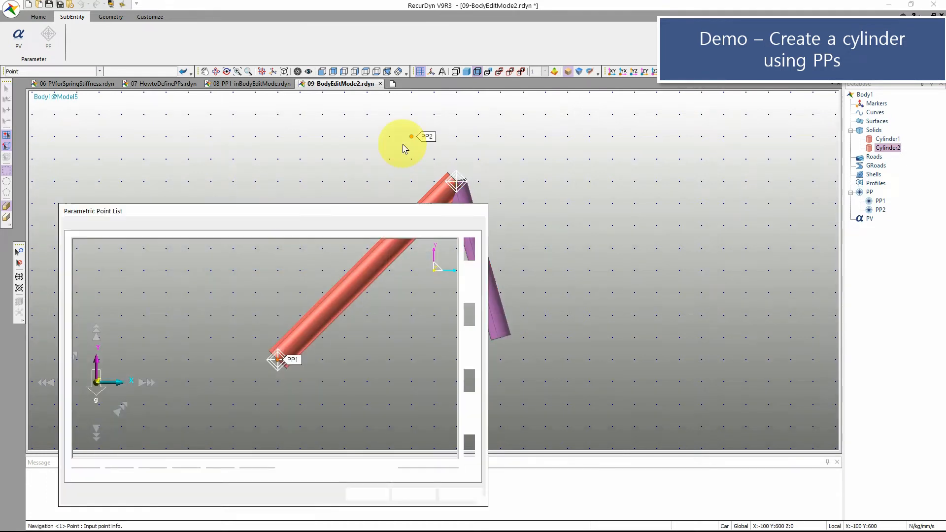
click(466, 495)
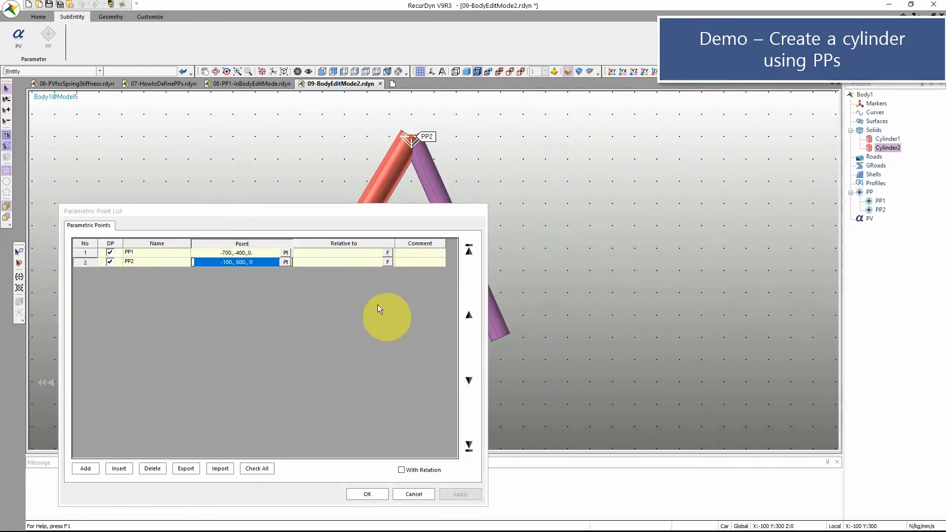
Repick PP2's position at -1200, 500, 0 in the model, apply it and close the parametric point list
click(286, 261)
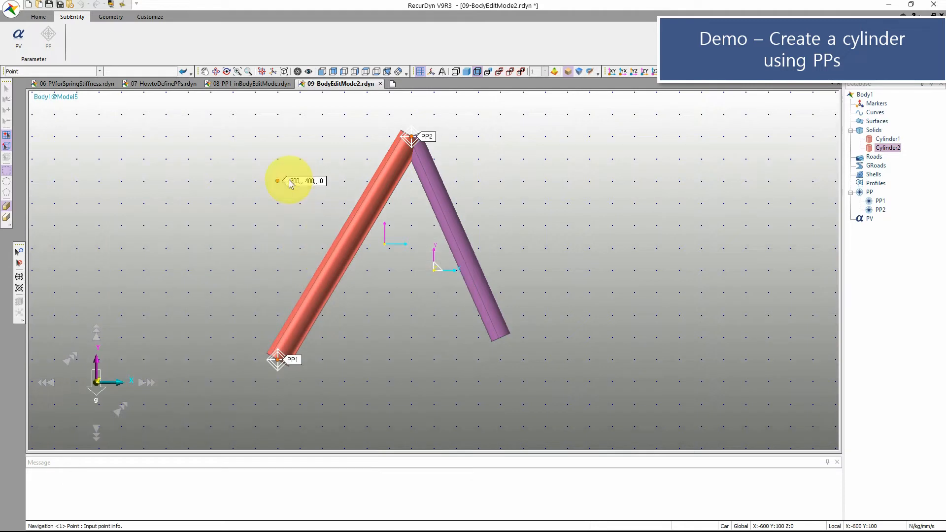
click(168, 159)
click(459, 495)
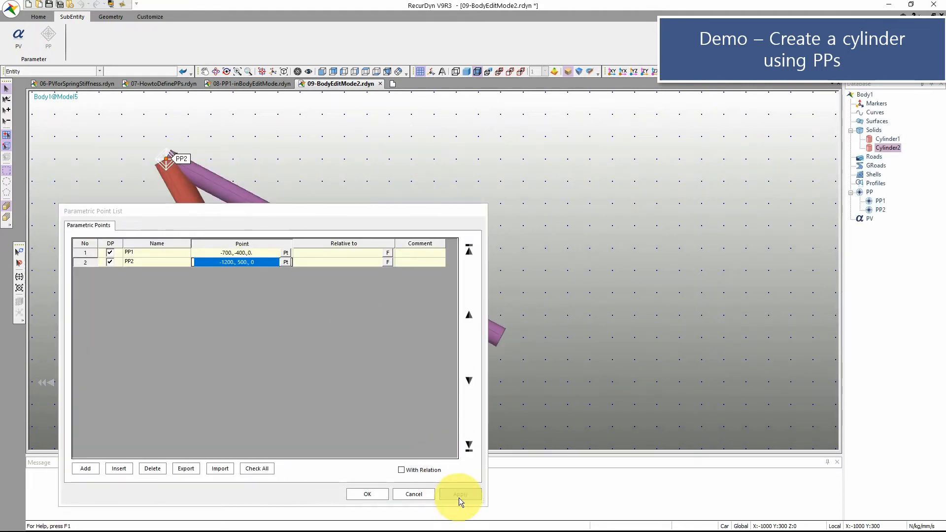
drag(330, 211, 663, 120)
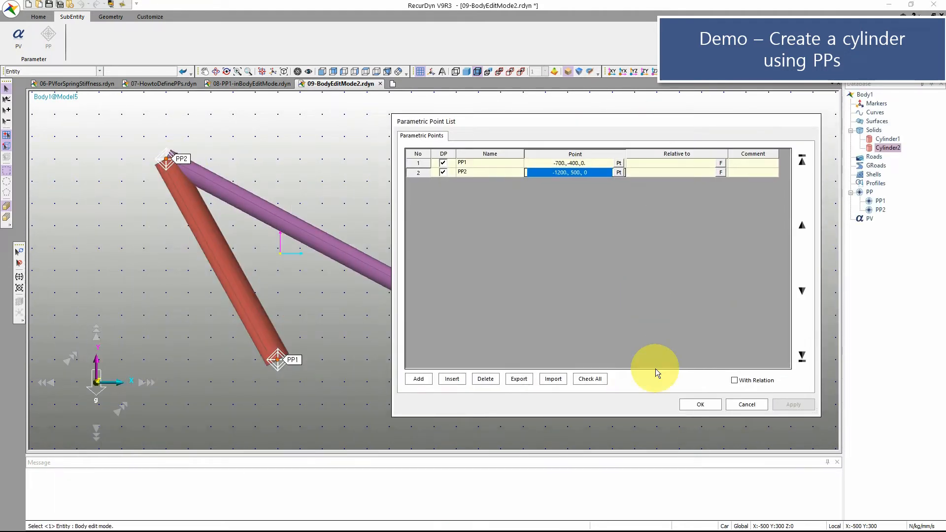
click(704, 407)
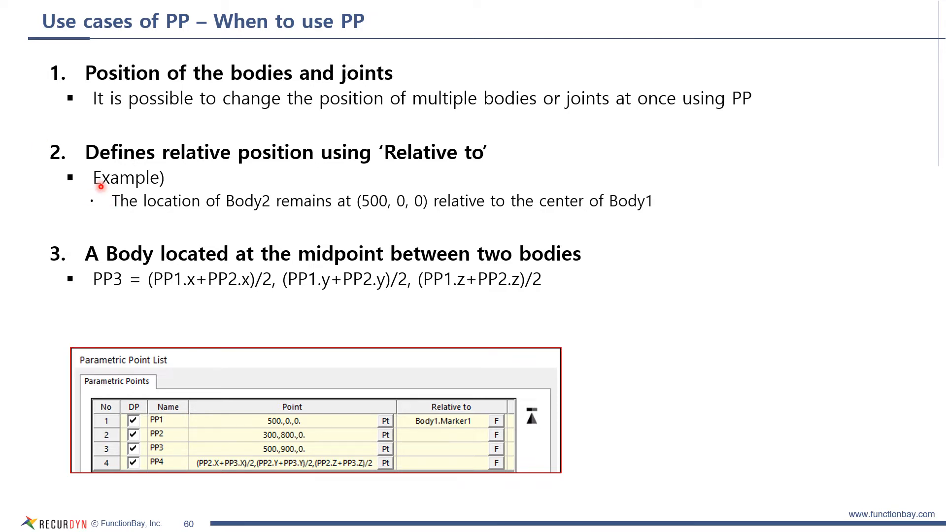
key(Right)
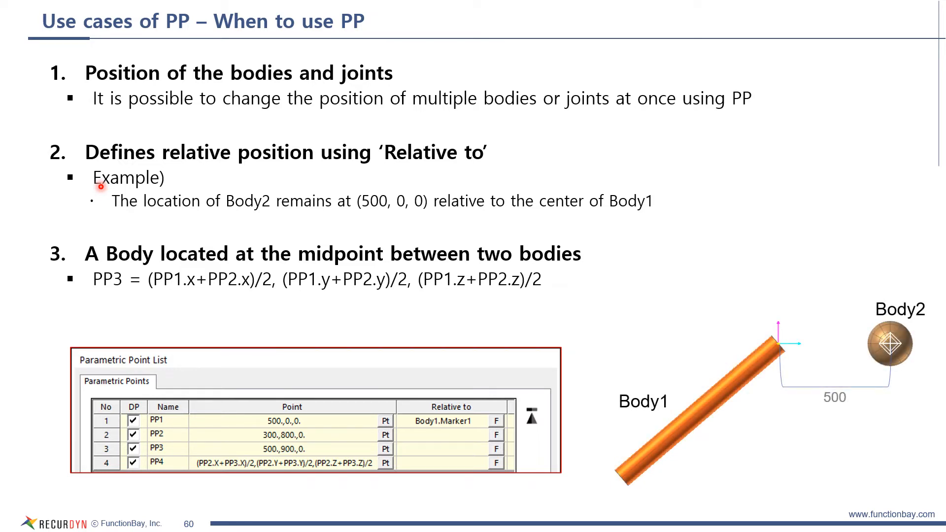